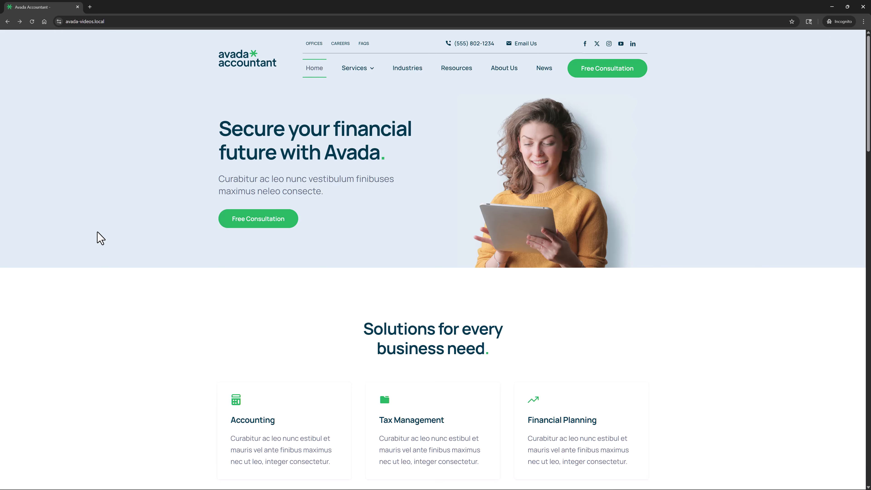
Open the developer tools for the home page and emulate a Moto G4 with Fast 4G throttling.
right_click(100, 237)
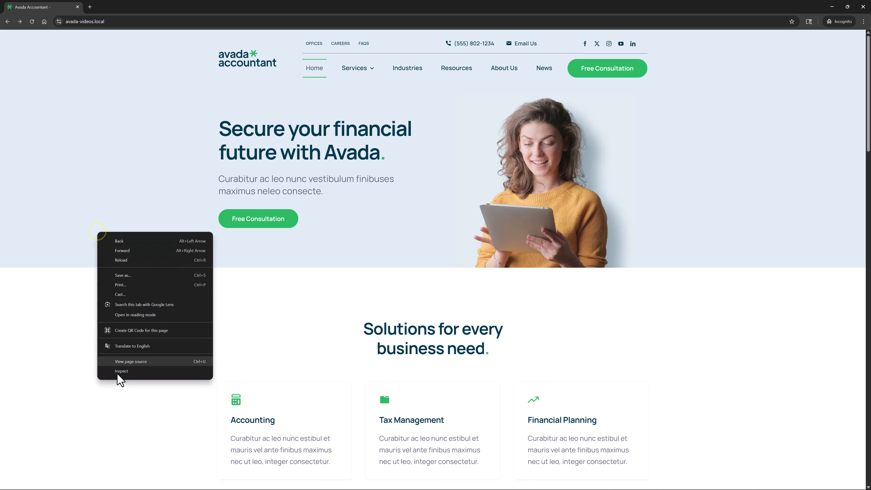
click(118, 379)
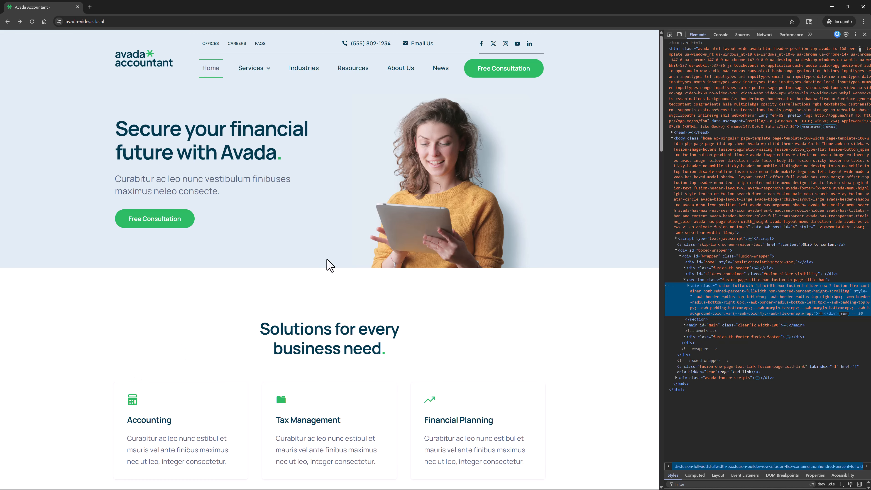
click(680, 34)
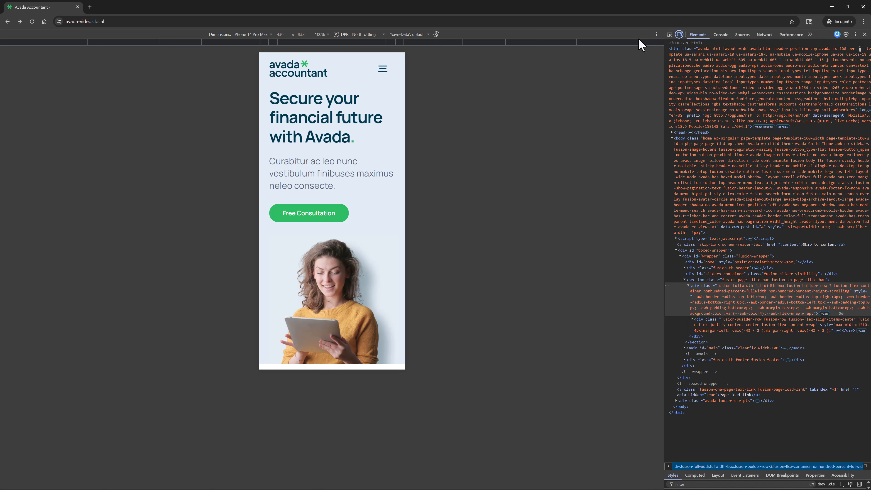
click(263, 34)
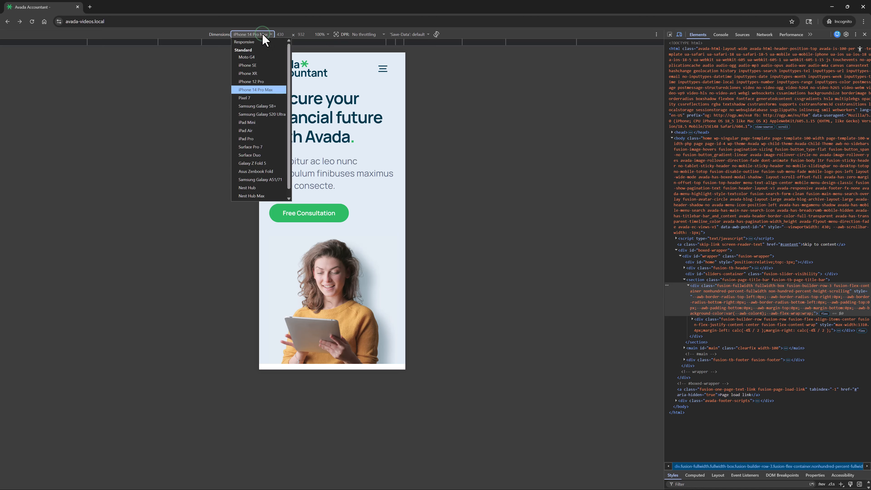
click(279, 53)
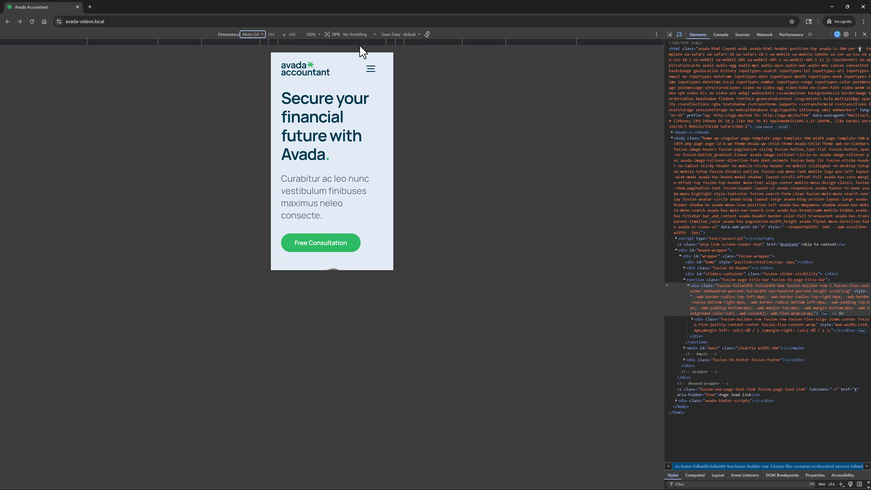
click(361, 33)
click(356, 65)
Run a Lighthouse page load analysis in Navigation mode for Mobile, covering the Performance category.
click(809, 34)
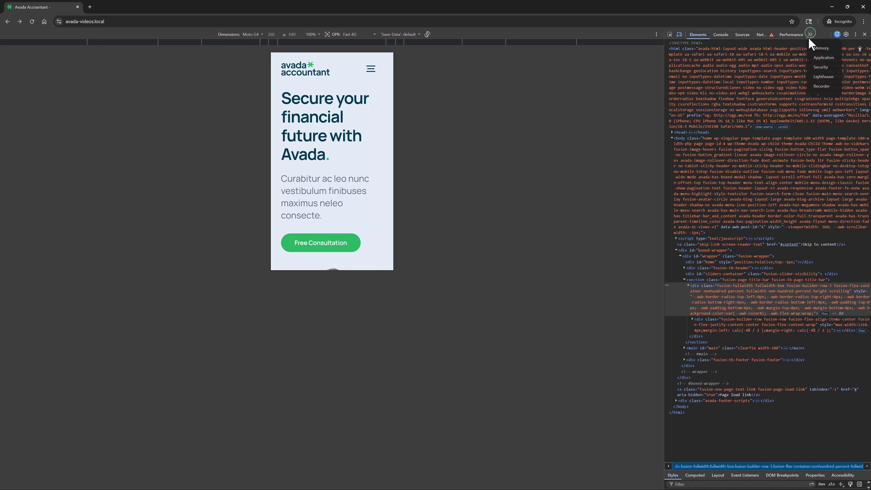
click(816, 82)
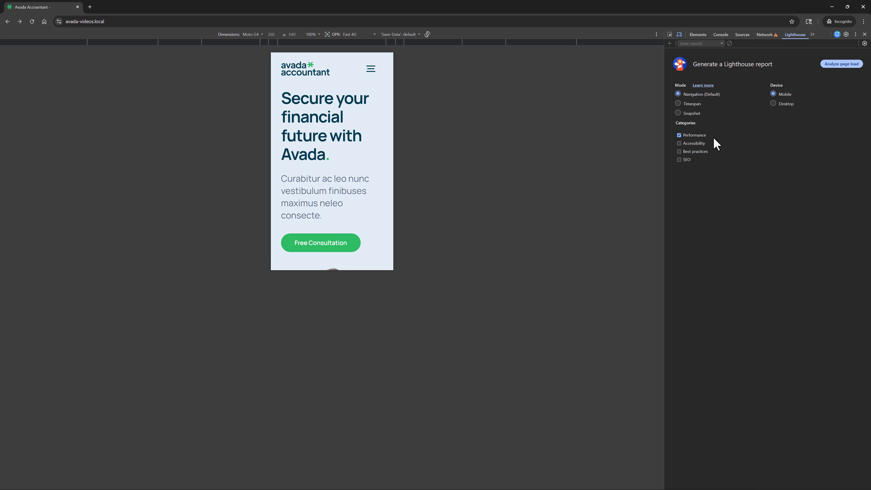
click(834, 63)
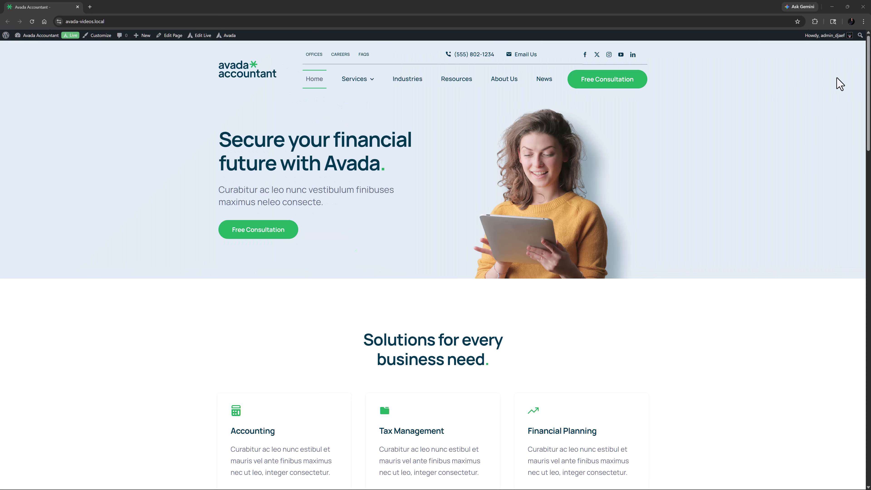
Open the Avada dashboard in a new tab and start the Performance Wizard up to its Features step.
middle_click(230, 39)
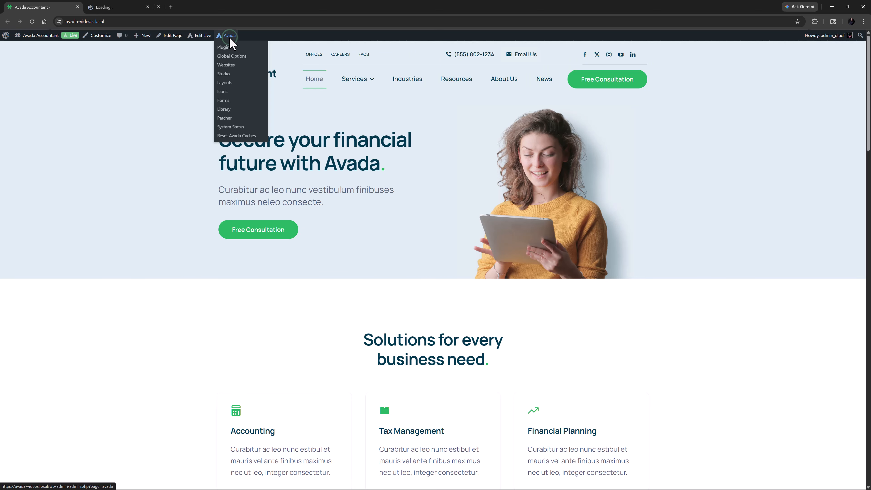
click(140, 8)
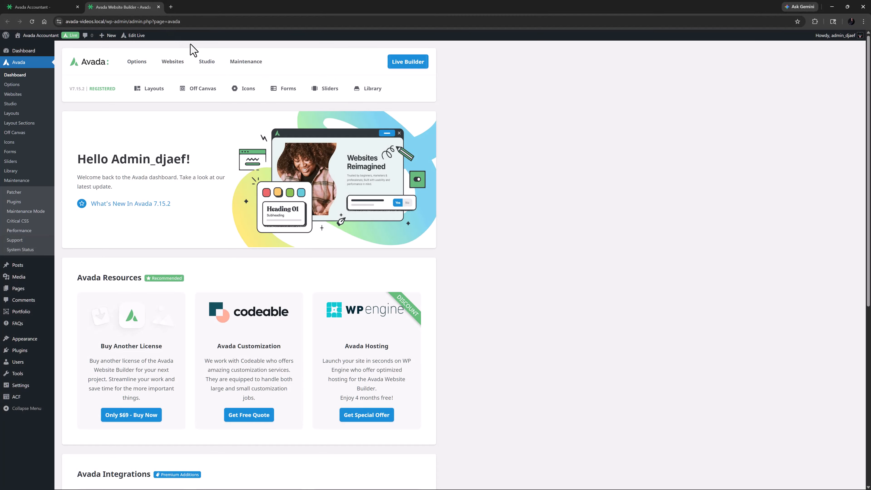
mouse_move(242, 63)
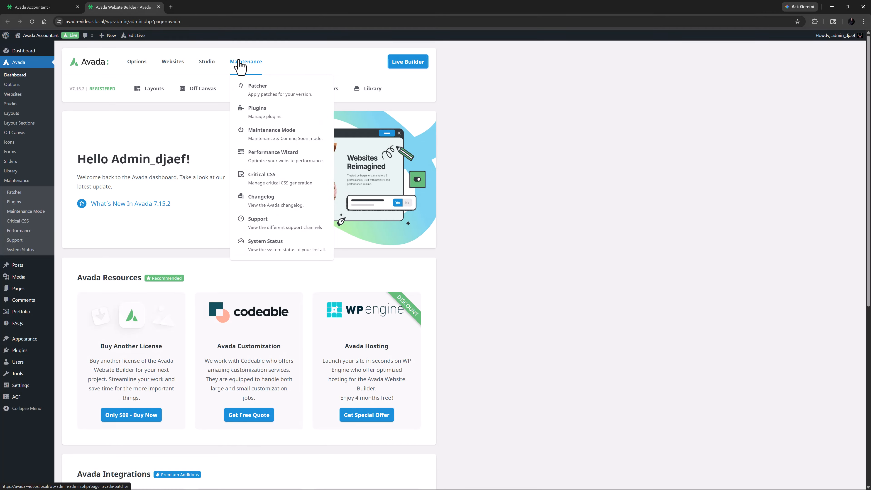
click(253, 159)
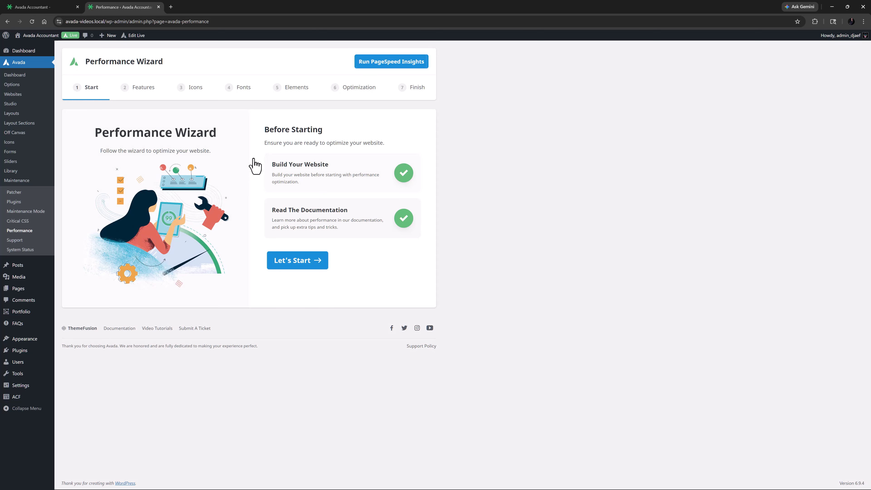
click(301, 265)
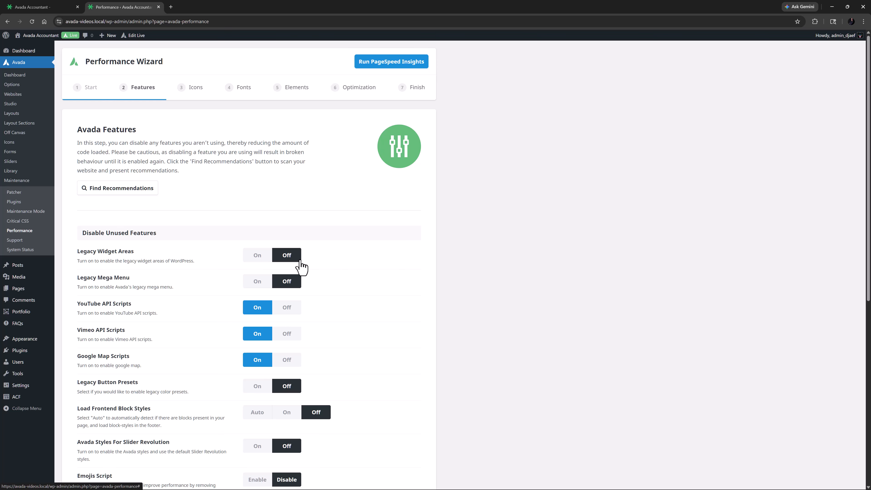
Scan the website for Avada feature recommendations and review those given for each feature.
click(119, 187)
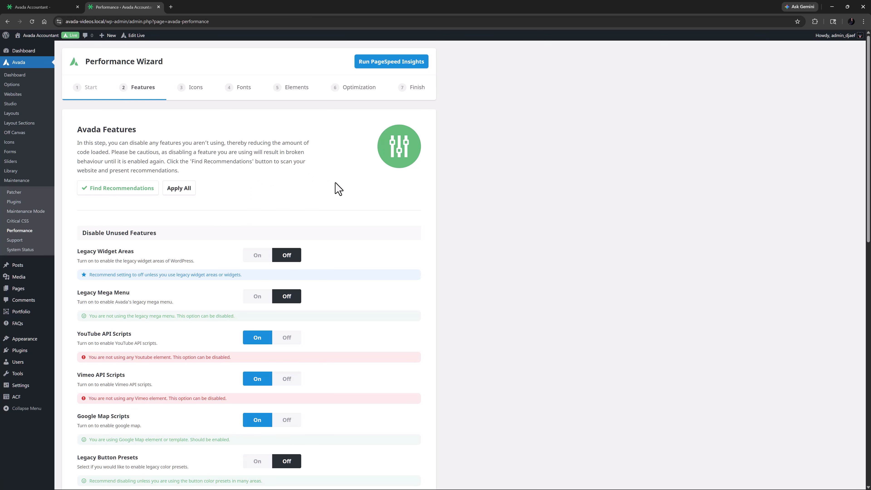
scroll(339, 192, down, 3)
scroll(351, 197, down, 1)
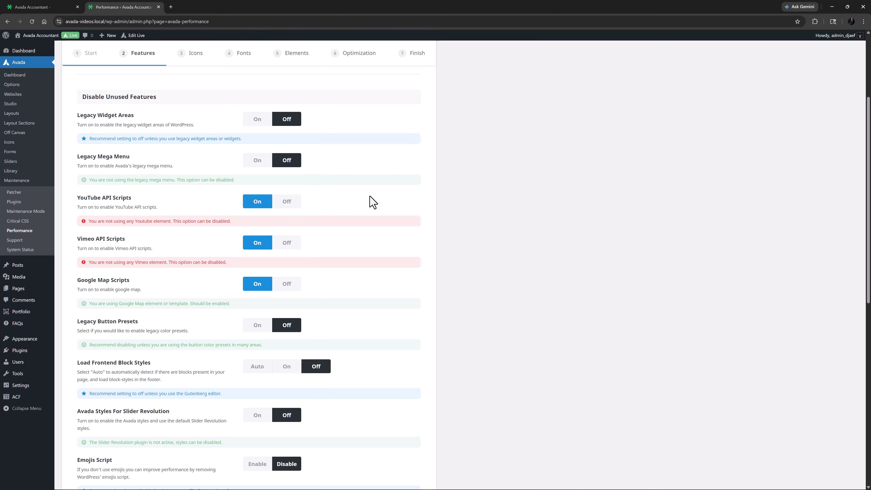
scroll(372, 202, down, 10)
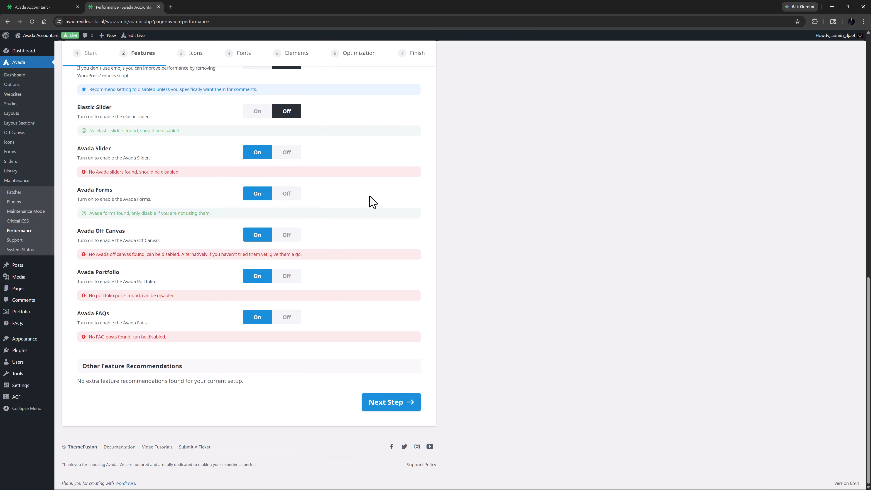
scroll(372, 202, up, 10)
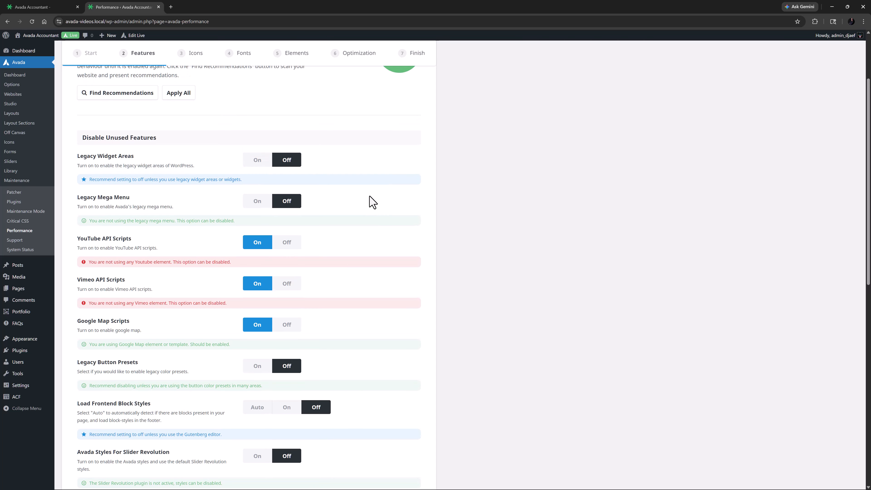
scroll(372, 202, up, 3)
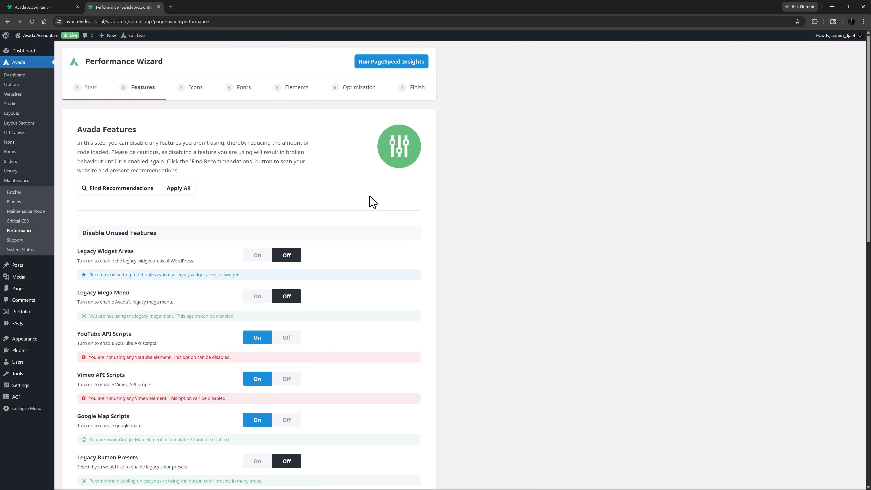
Apply all feature recommendations, save the changes, and continue to the Icons step.
click(180, 190)
scroll(210, 190, down, 8)
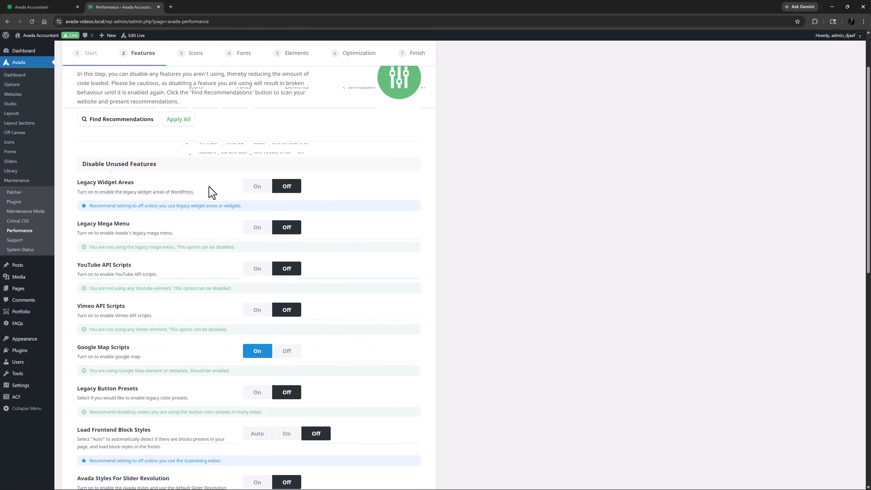
scroll(209, 190, down, 7)
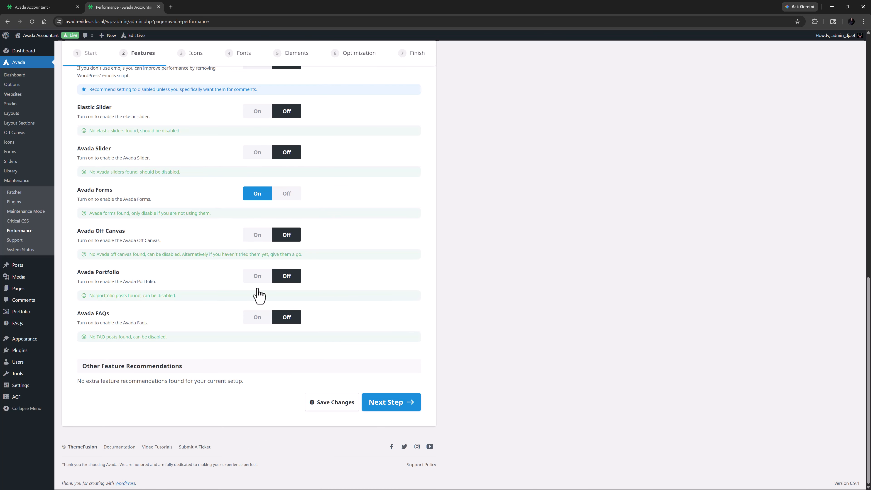
click(328, 408)
click(390, 406)
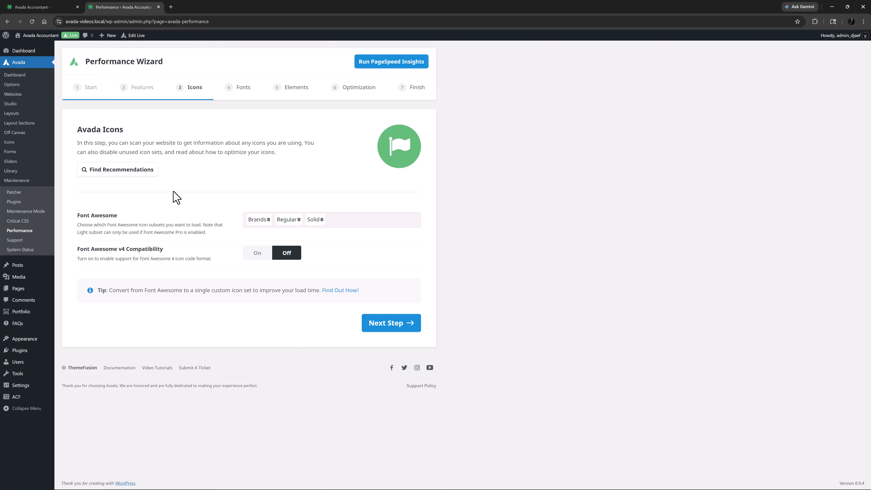
Scan for icon recommendations, remove the Brands, Regular and Solid Font Awesome subsets, and save before continuing to Fonts.
click(150, 171)
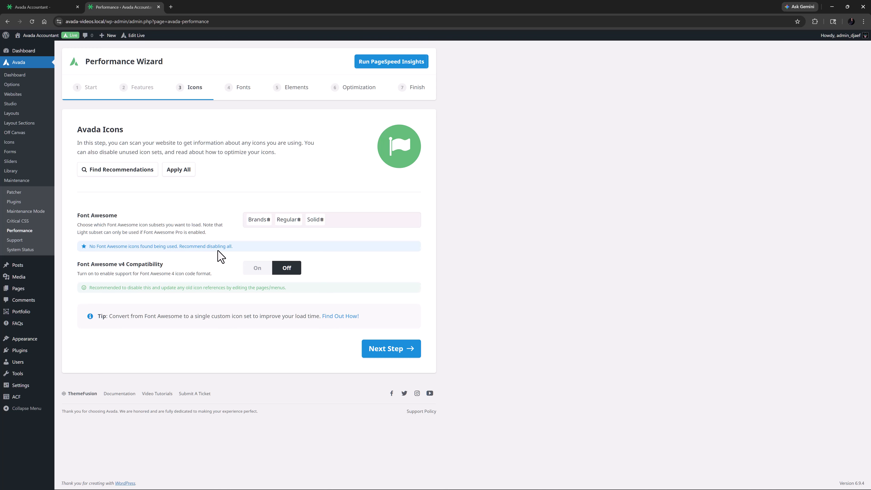
click(268, 220)
click(269, 219)
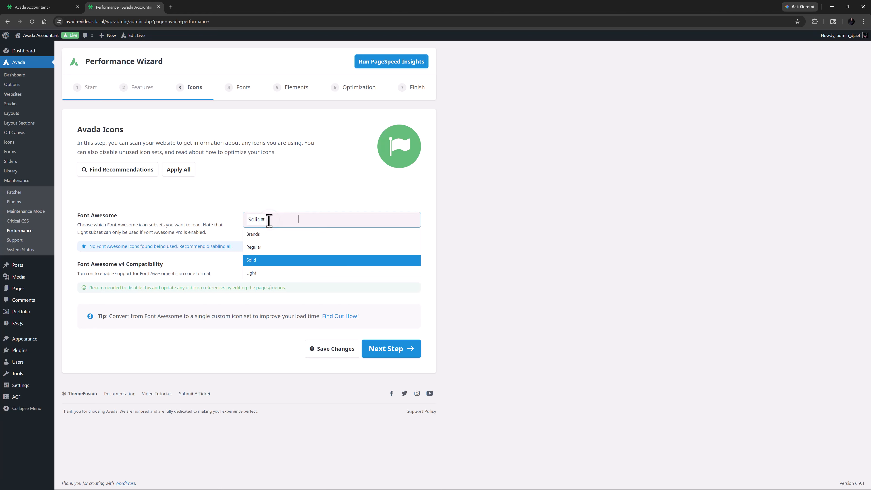
click(263, 219)
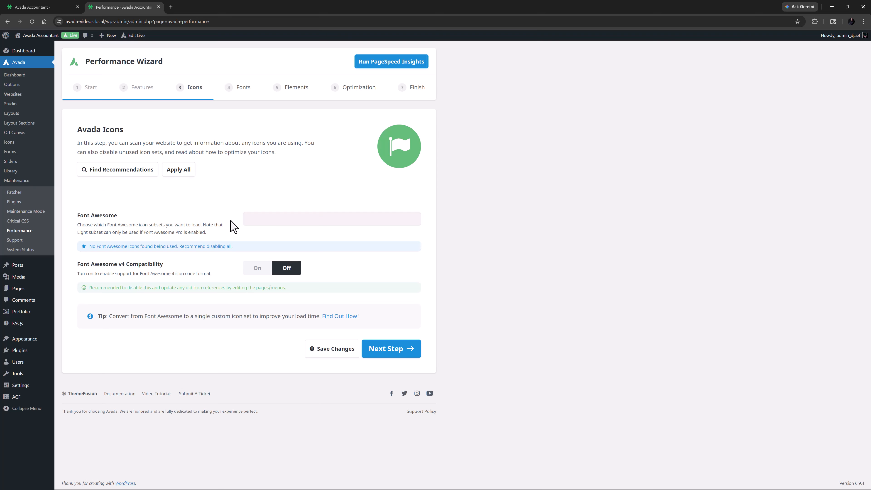
click(322, 350)
click(388, 356)
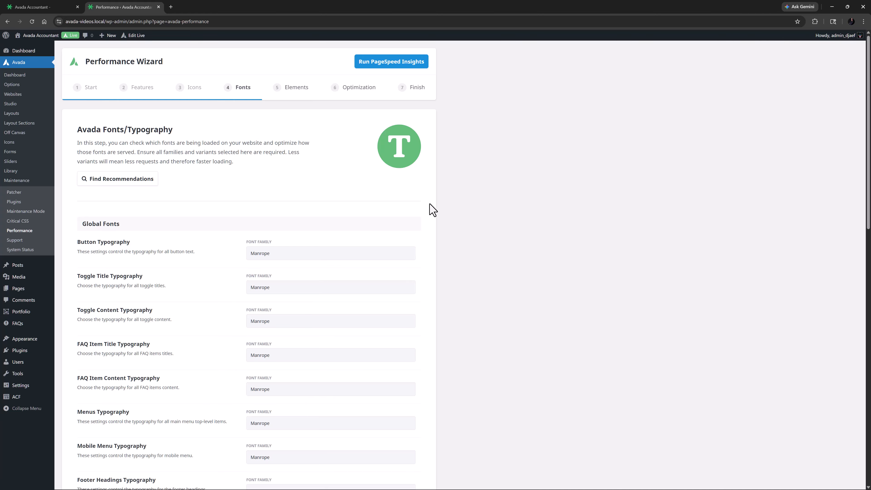
Following the font scan, set Font Face Rendering to Swap All, Fonts Mode to Local and Preload Key Fonts to None; save and continue to Elements.
click(117, 182)
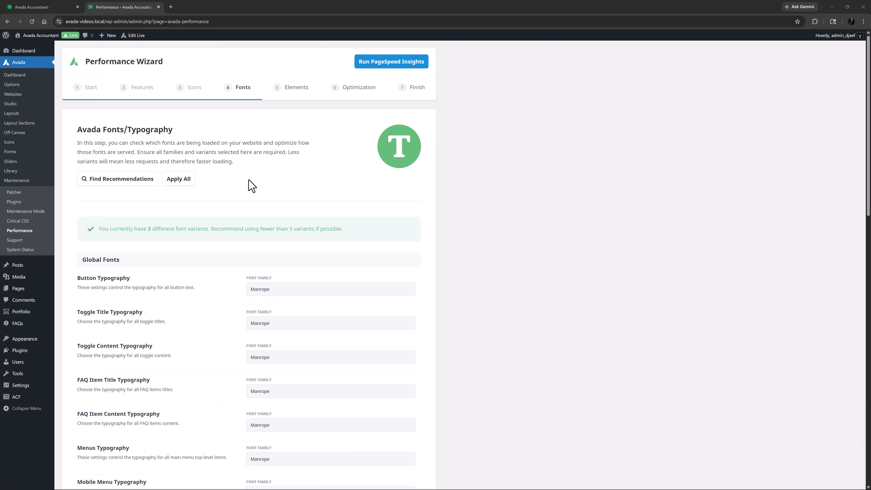
scroll(249, 200, down, 15)
scroll(244, 208, down, 3)
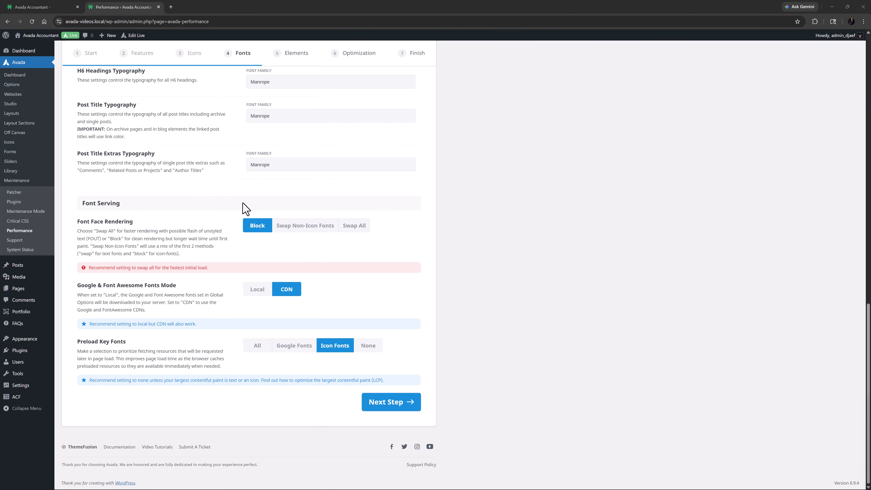
click(352, 227)
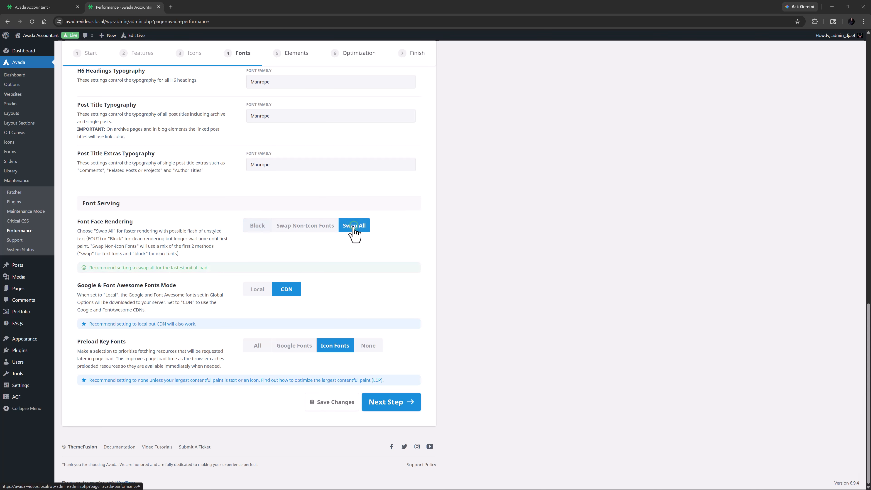
click(262, 291)
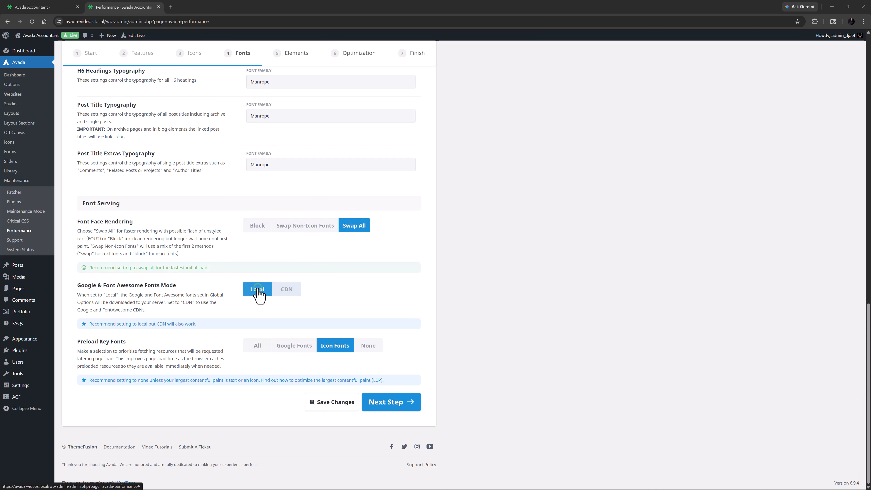
click(363, 346)
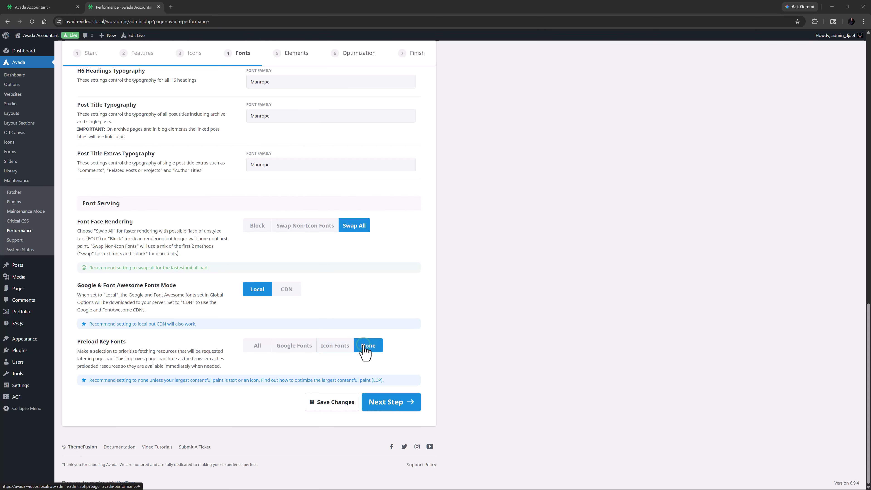
click(334, 407)
click(382, 413)
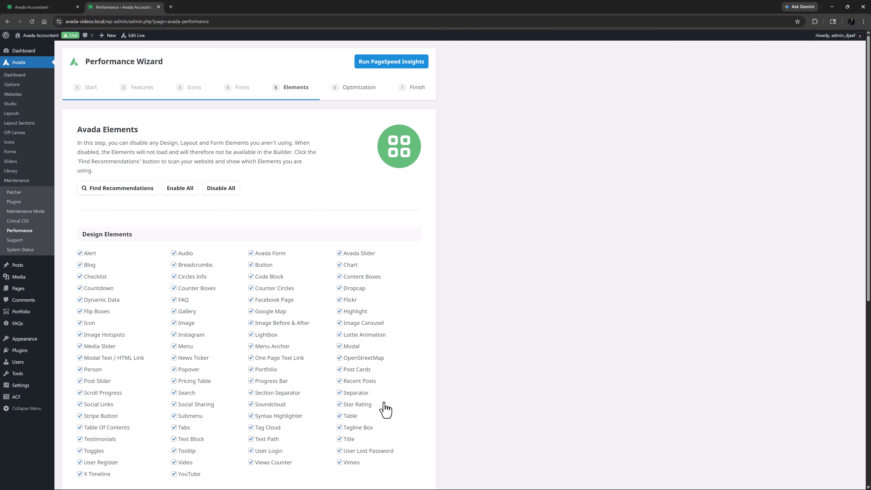
Scan the site so only used Avada elements stay selected, then save the changes and continue to Optimization.
click(93, 194)
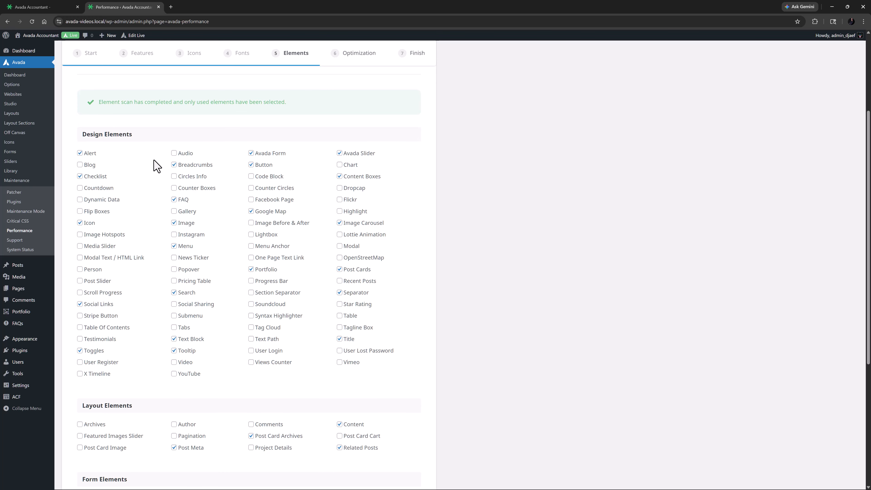
scroll(157, 167, down, 5)
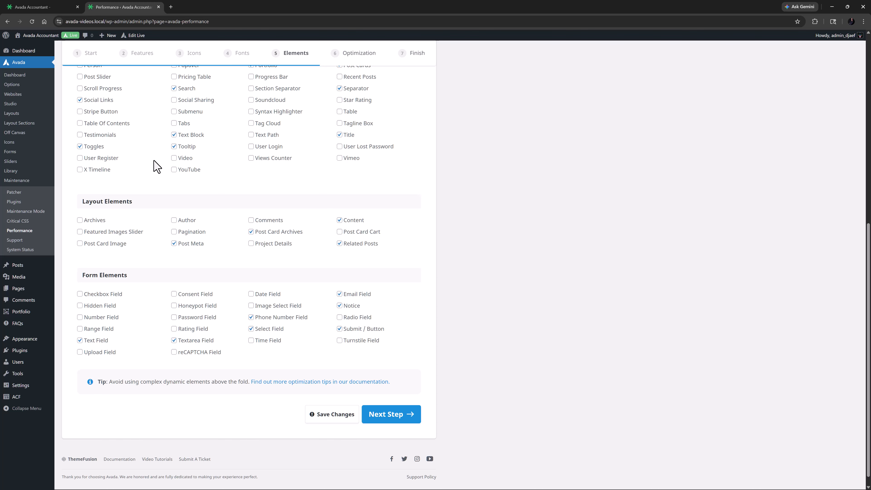
click(322, 414)
click(389, 416)
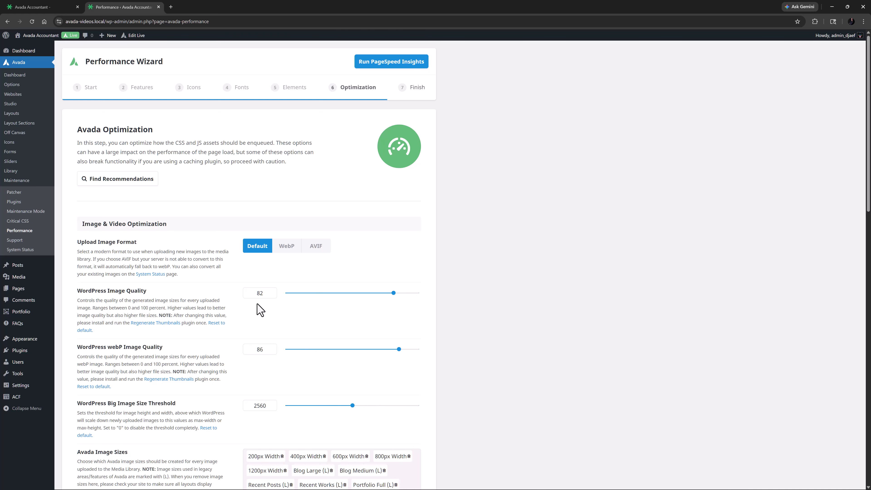
Scan for optimization recommendations and review those for image and video, JS, CSS and advanced optimization.
click(114, 185)
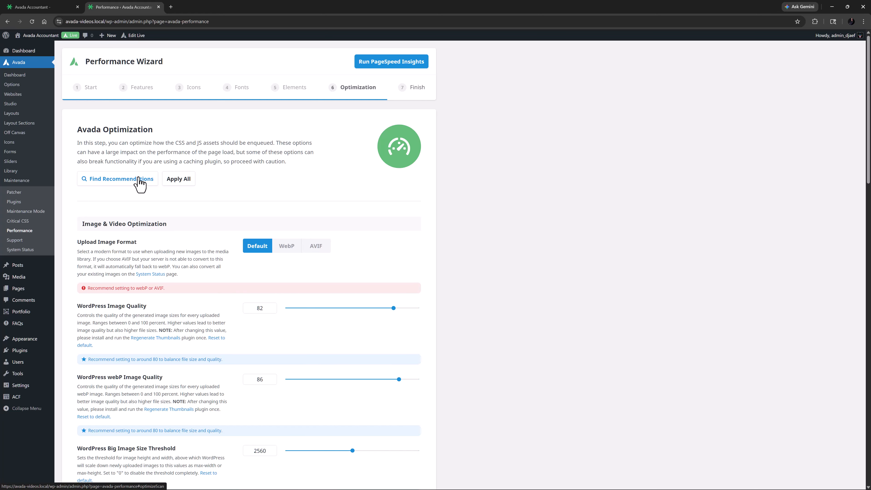
scroll(137, 192, down, 15)
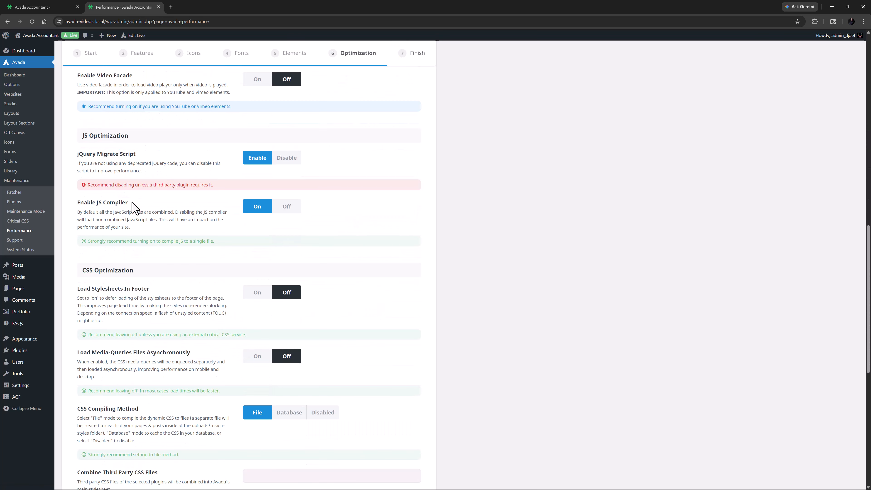
scroll(135, 208, down, 3)
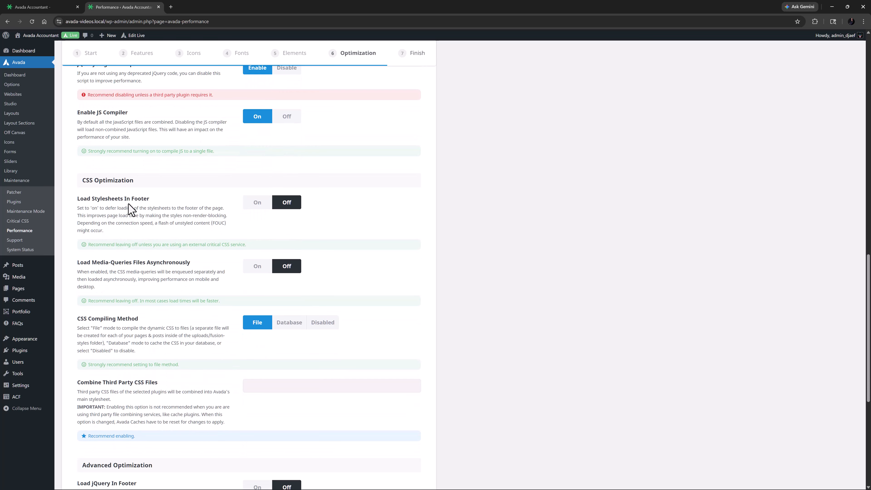
scroll(123, 209, down, 8)
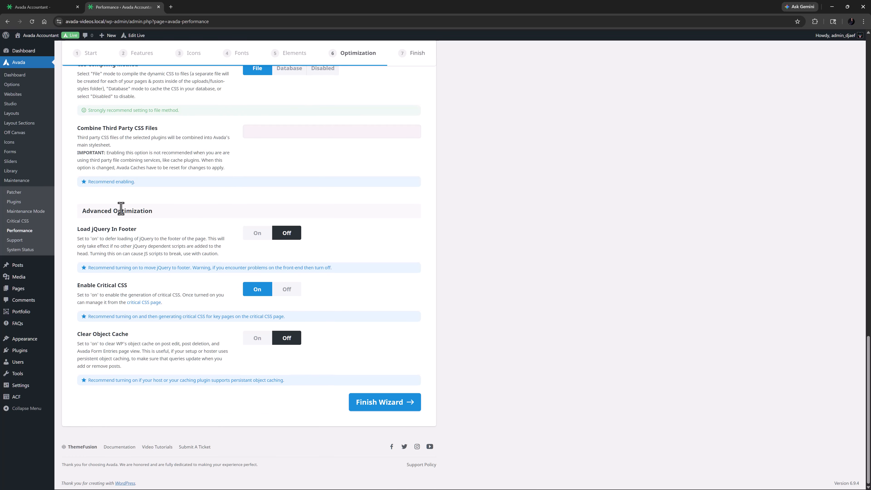
scroll(120, 208, up, 15)
scroll(121, 208, up, 15)
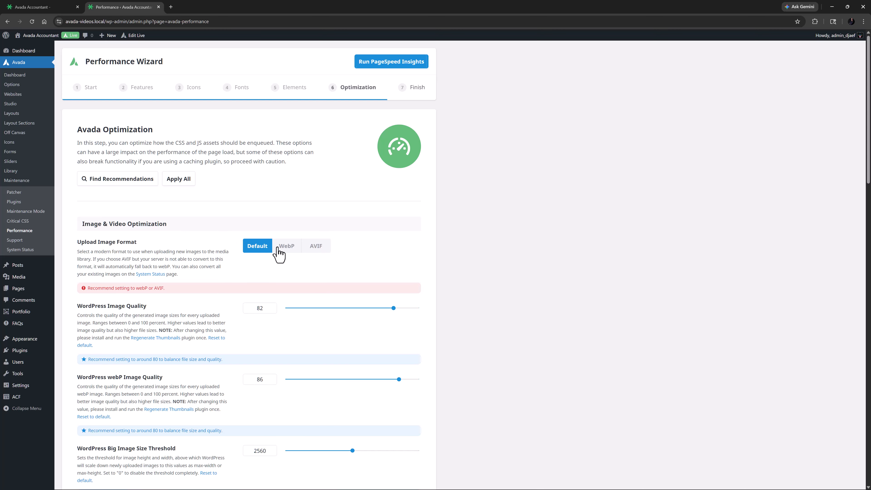
Set Upload Image Format to WebP and Image Lazy Loading to Avada, and disable the jQuery Migrate Script.
click(287, 248)
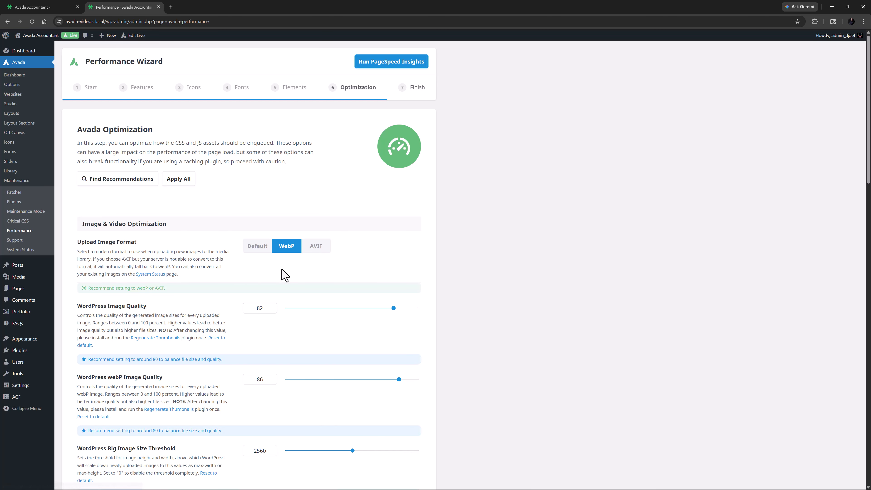
scroll(281, 274, down, 5)
scroll(283, 276, down, 5)
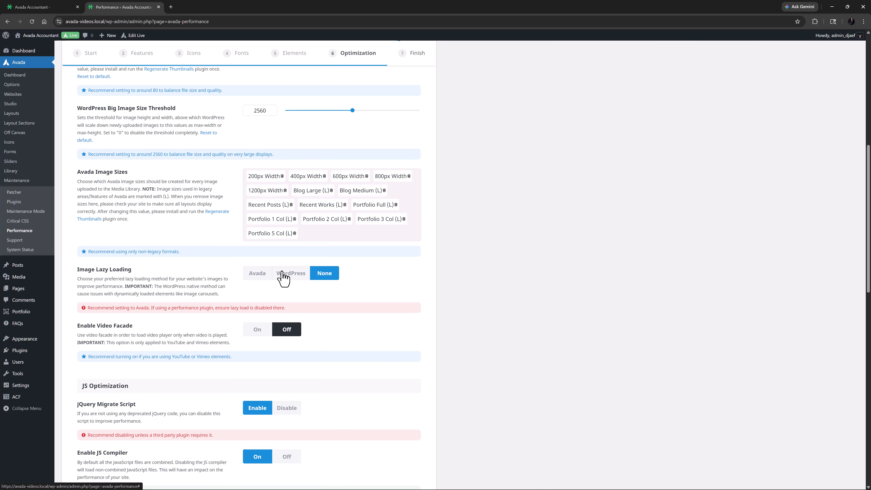
click(256, 278)
scroll(254, 281, down, 6)
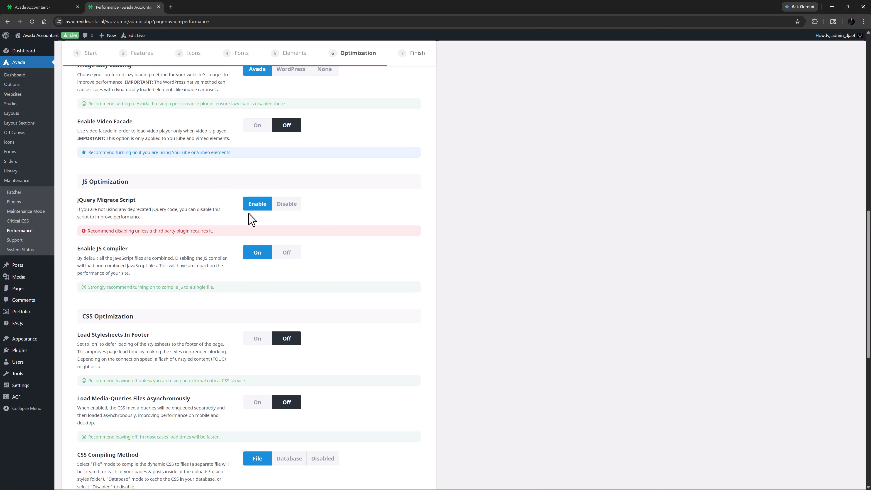
click(280, 206)
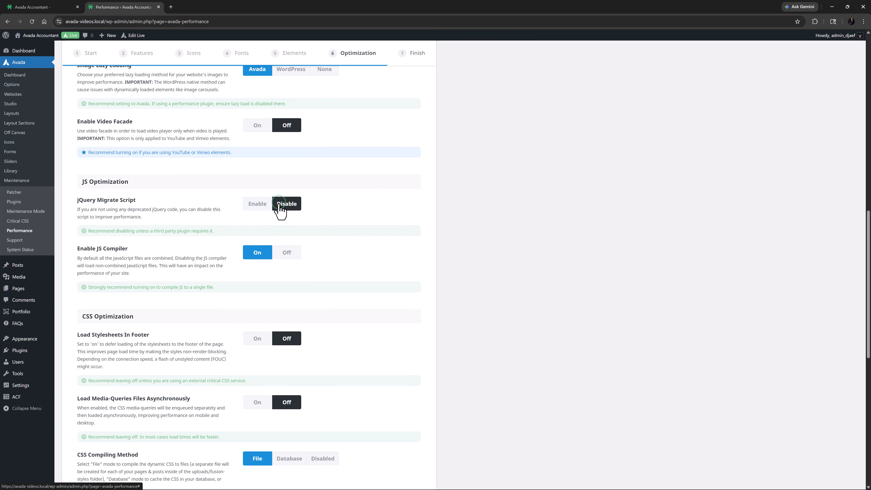
Turn on Load jQuery In Footer and Clear Object Cache, then save the changes and finish the wizard.
scroll(270, 269, down, 6)
scroll(273, 269, down, 5)
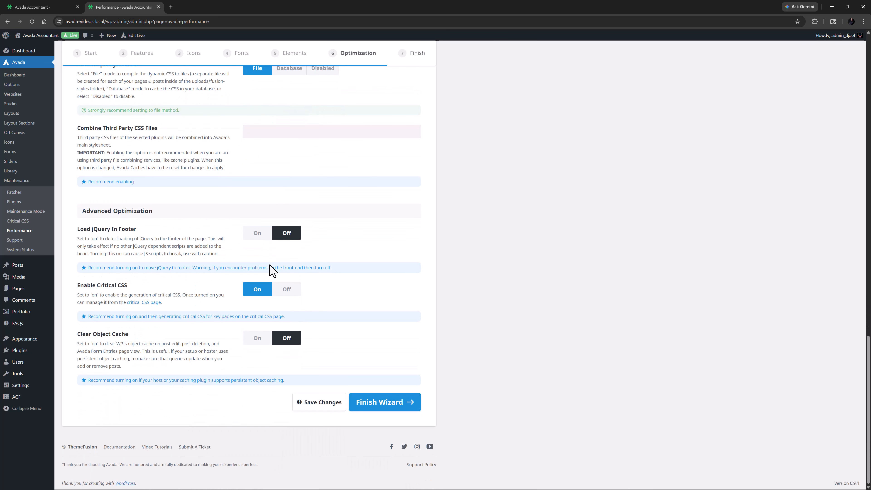
click(257, 234)
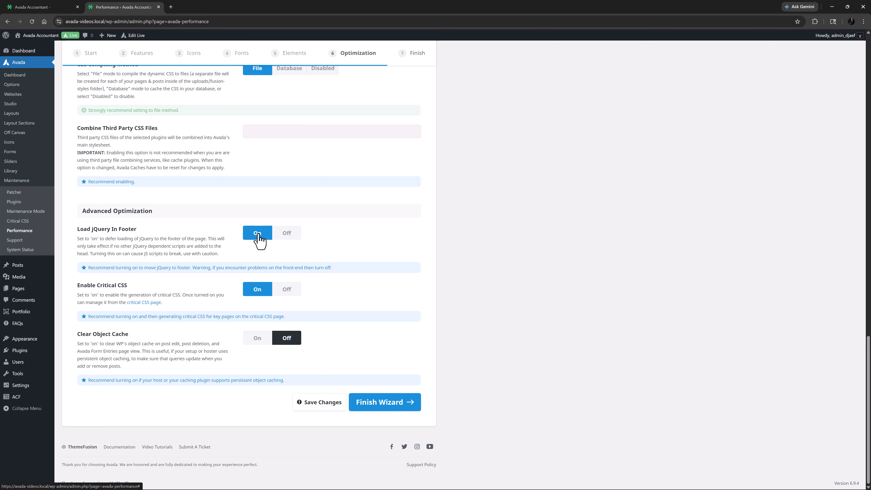
click(258, 339)
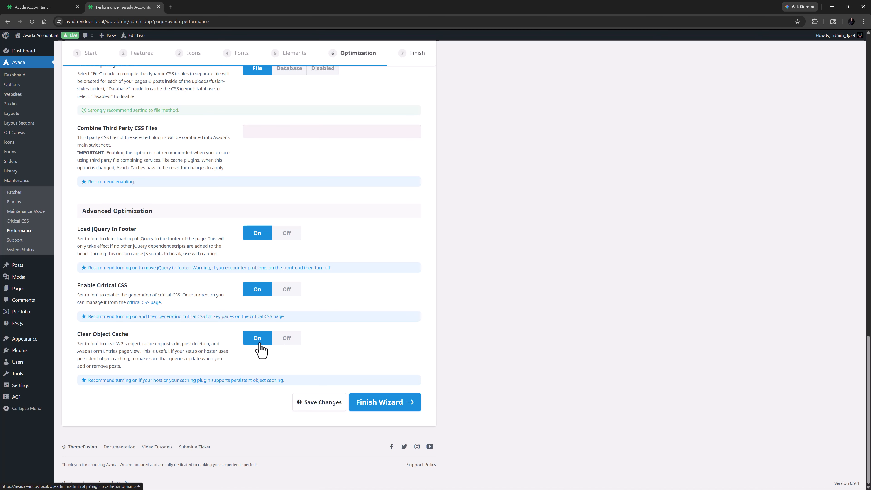
click(316, 408)
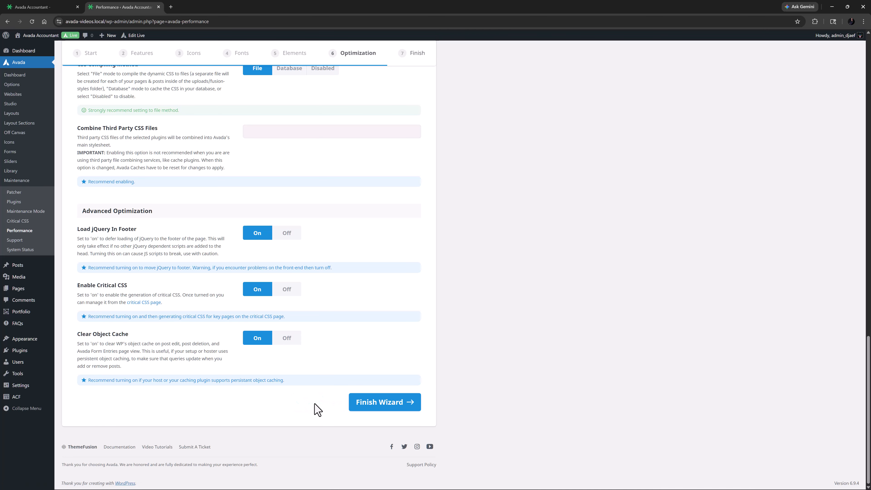
click(375, 405)
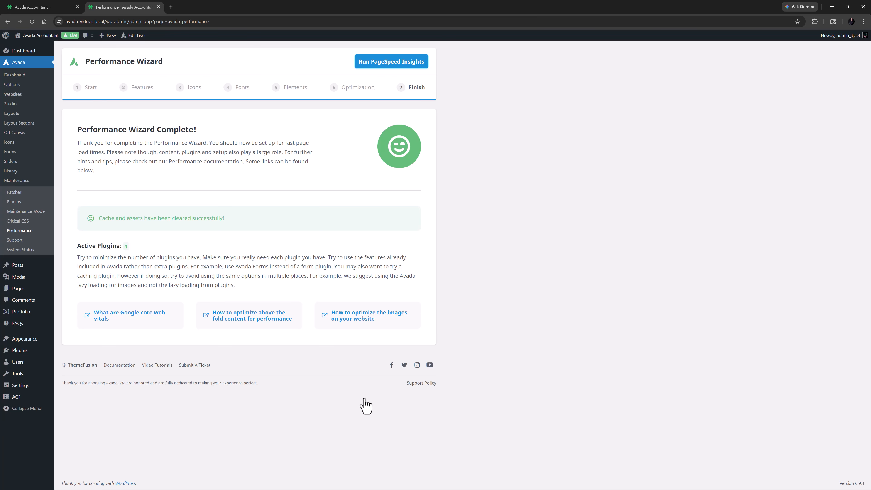
Generate critical CSS for the site's pages in Avada's Critical CSS manager.
click(27, 221)
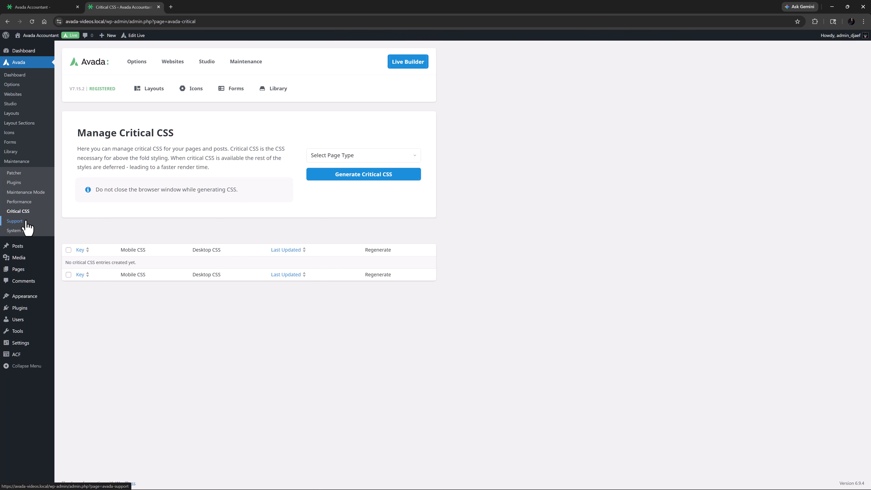
click(350, 149)
click(351, 188)
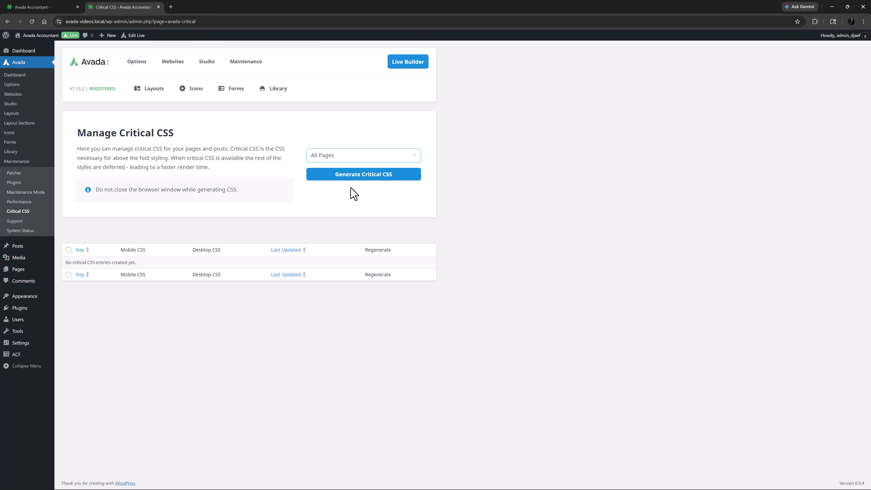
click(356, 183)
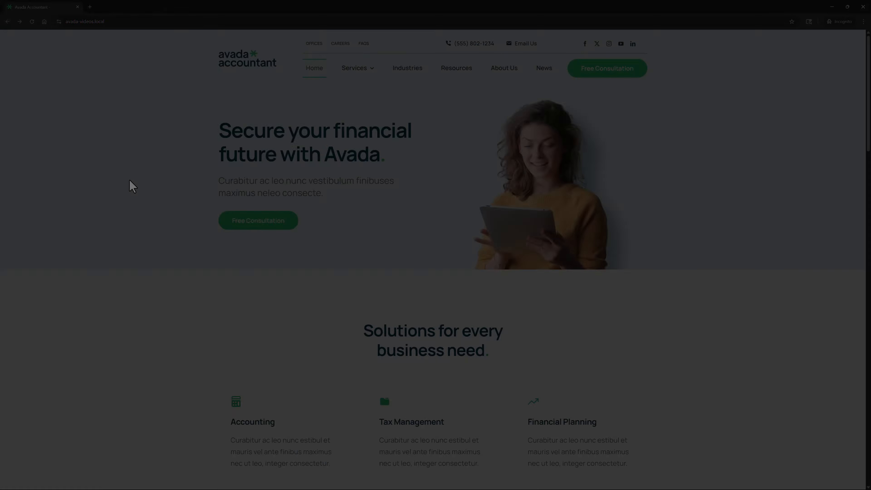
In the incognito window, inspect the Avada Accountant home page, reload it and run a mobile Lighthouse performance audit.
right_click(129, 179)
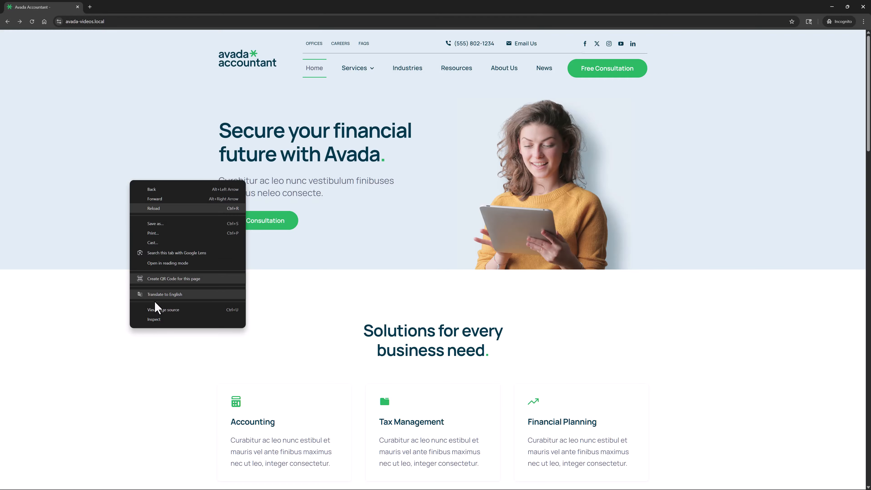
click(158, 321)
click(32, 21)
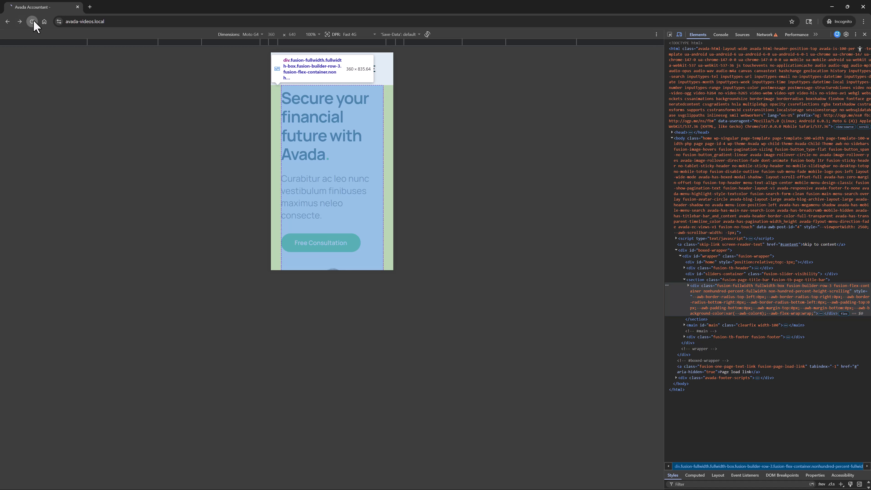
click(814, 35)
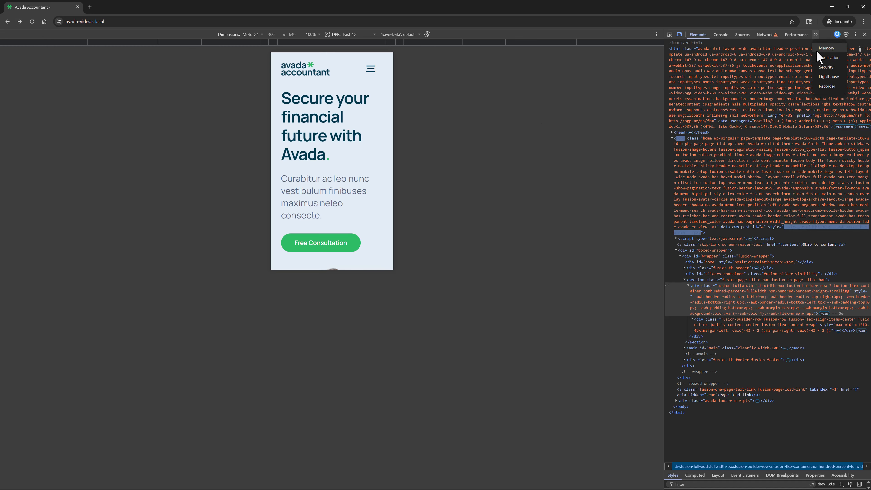
click(831, 84)
click(837, 66)
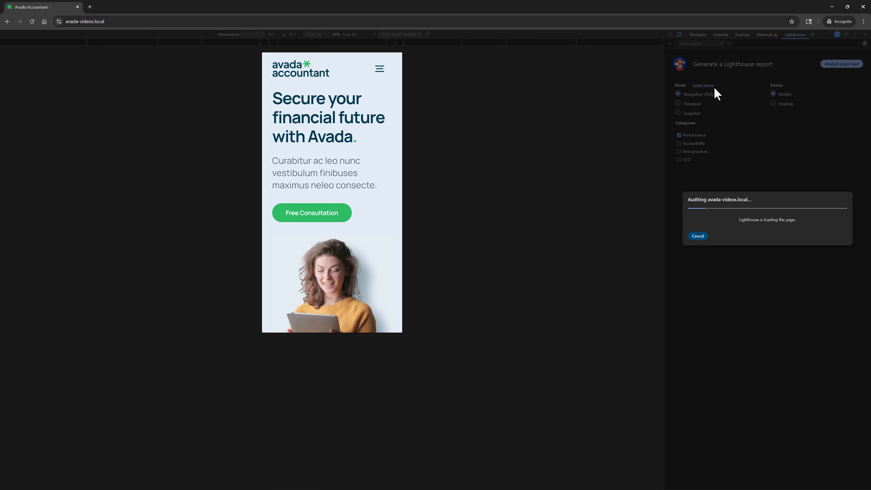